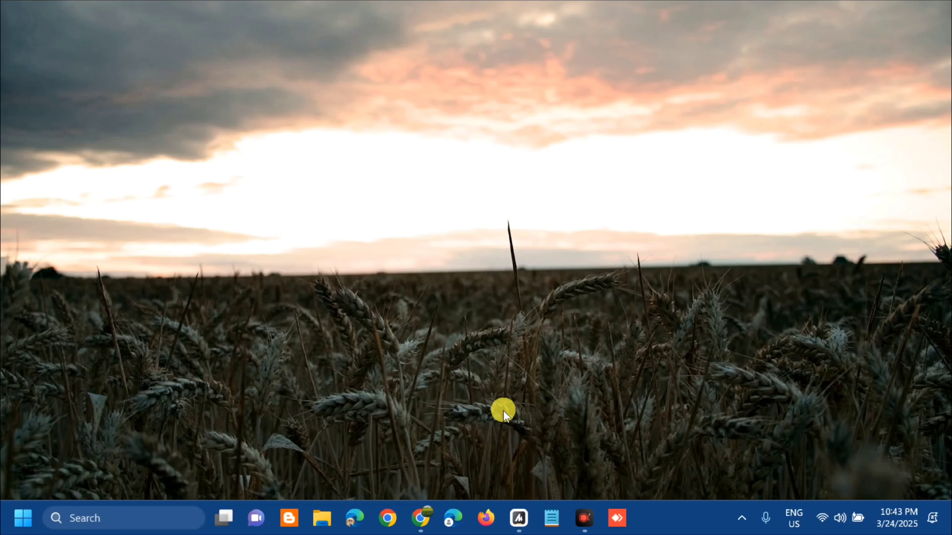
# Step: Open the list of other troubleshooters in the Windows system troubleshoot settings
pyautogui.press('super+i')
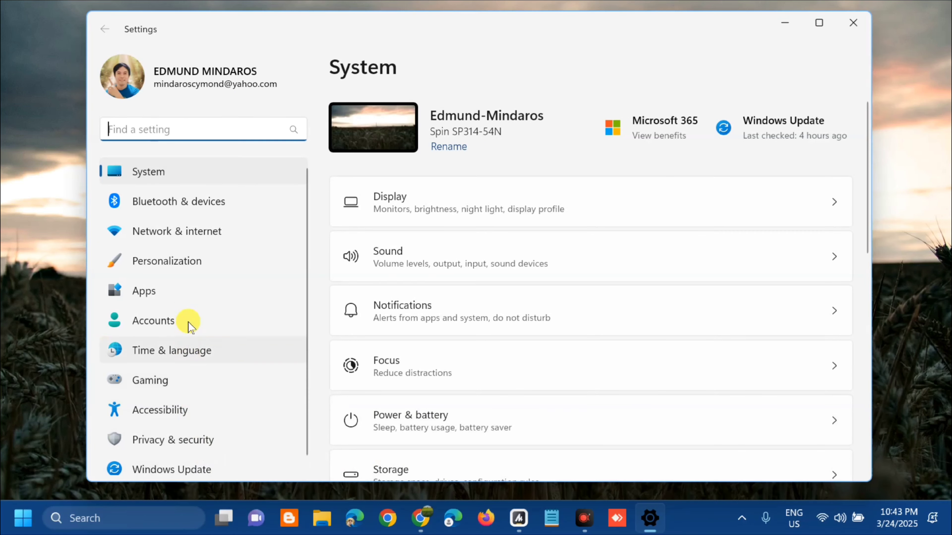
pyautogui.click(167, 175)
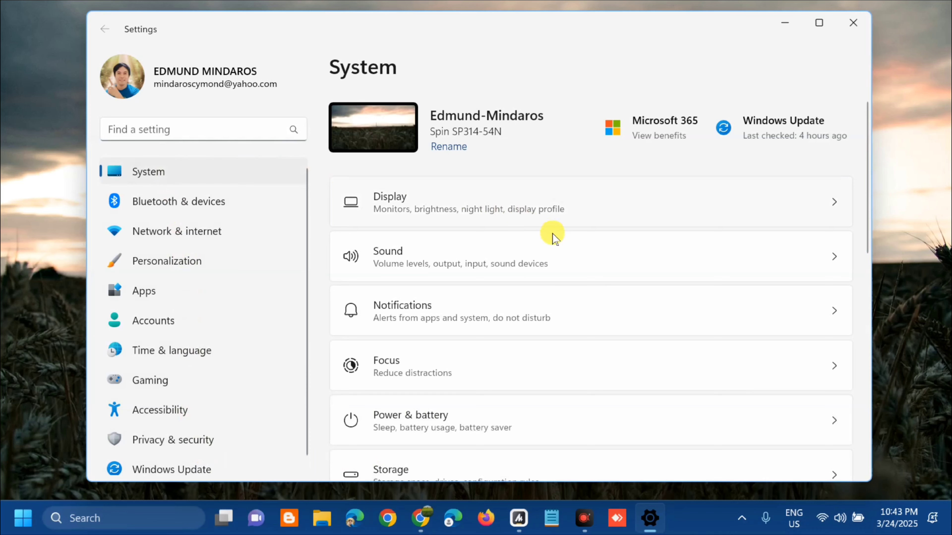
pyautogui.scroll(-5, 559, 241)
pyautogui.scroll(-3, 562, 246)
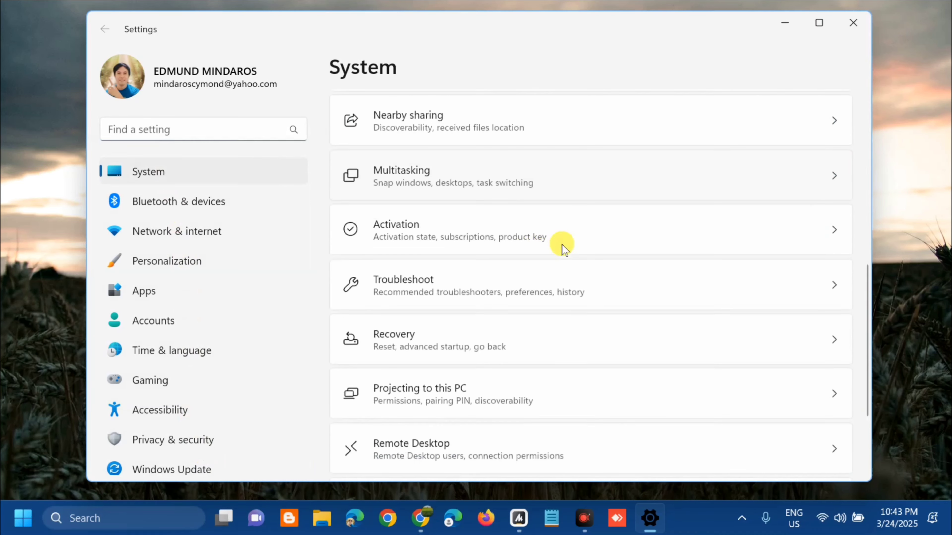
pyautogui.click(457, 285)
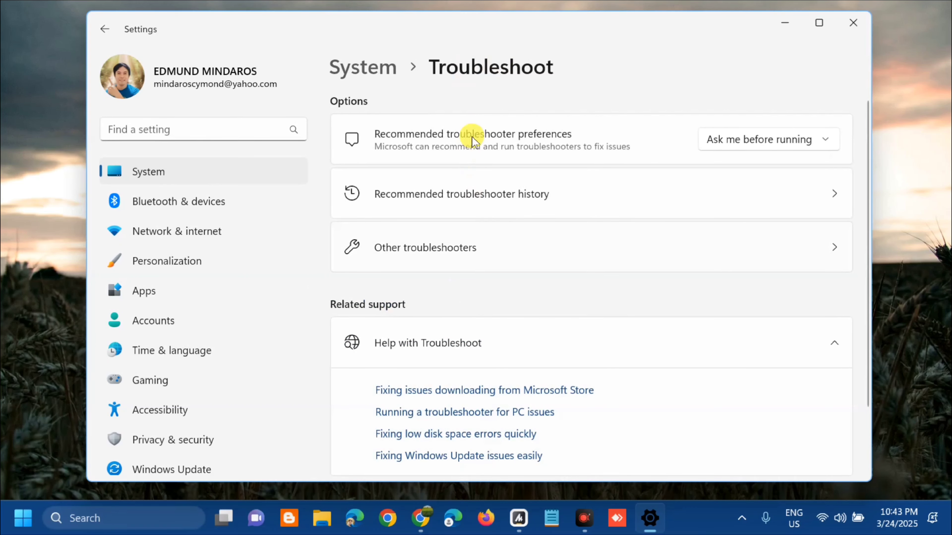
pyautogui.click(408, 253)
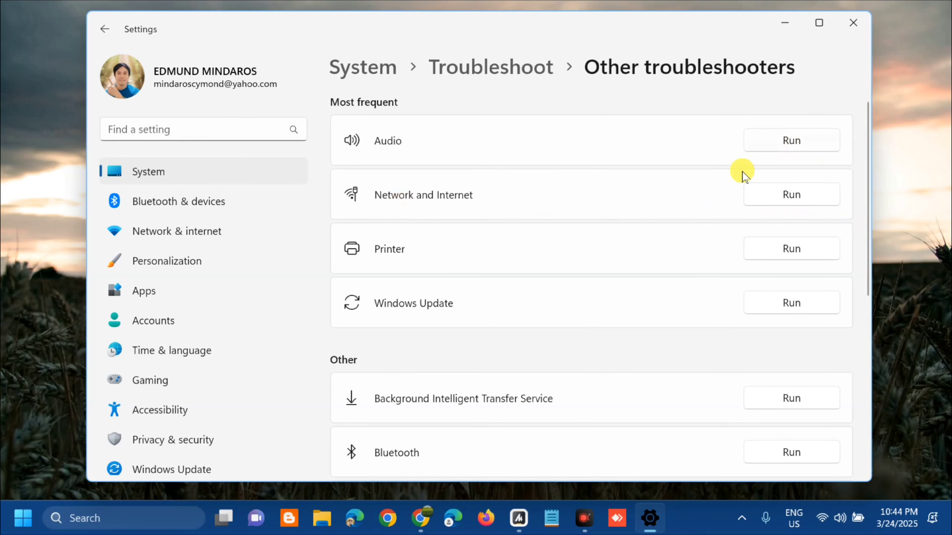
# Step: Run the Network and Internet troubleshooter, review its recommendations, and close it together with Settings
pyautogui.click(791, 197)
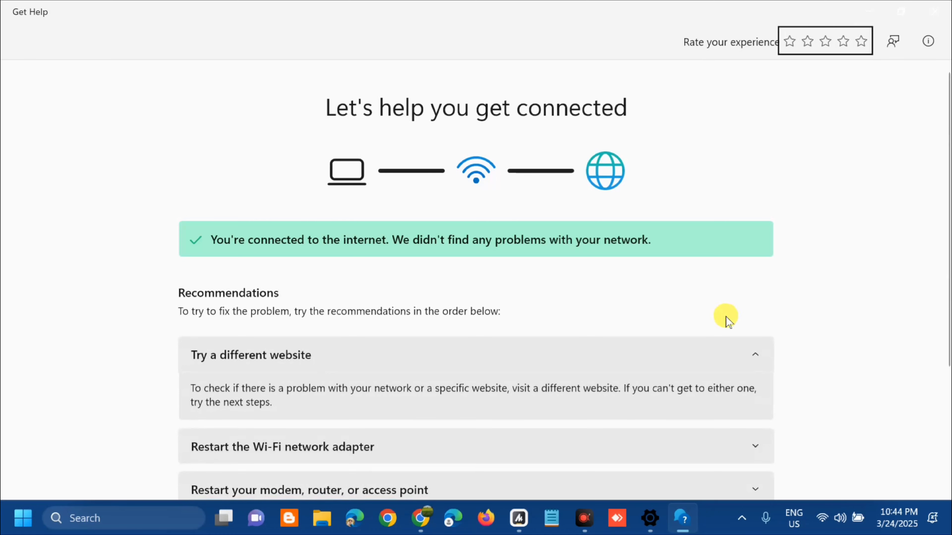
pyautogui.scroll(-3, 637, 284)
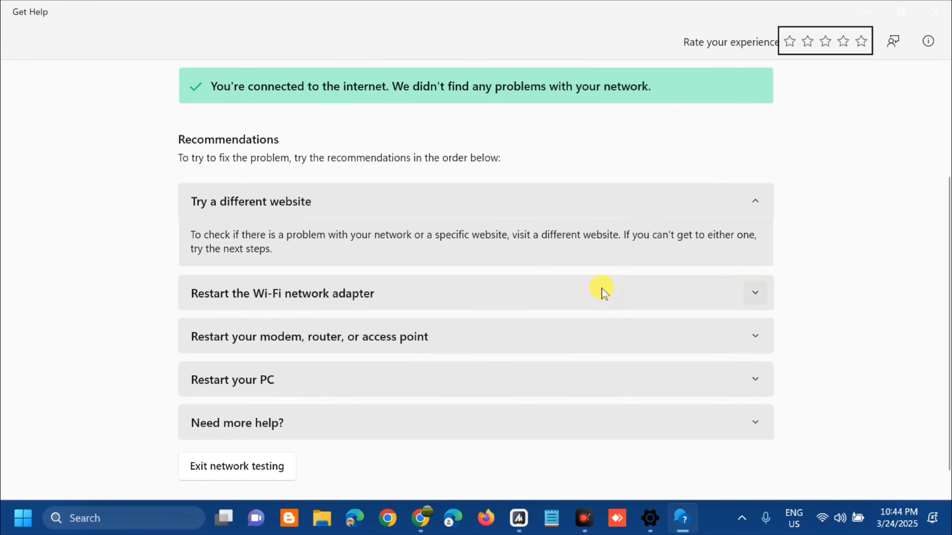
pyautogui.scroll(-1, 516, 315)
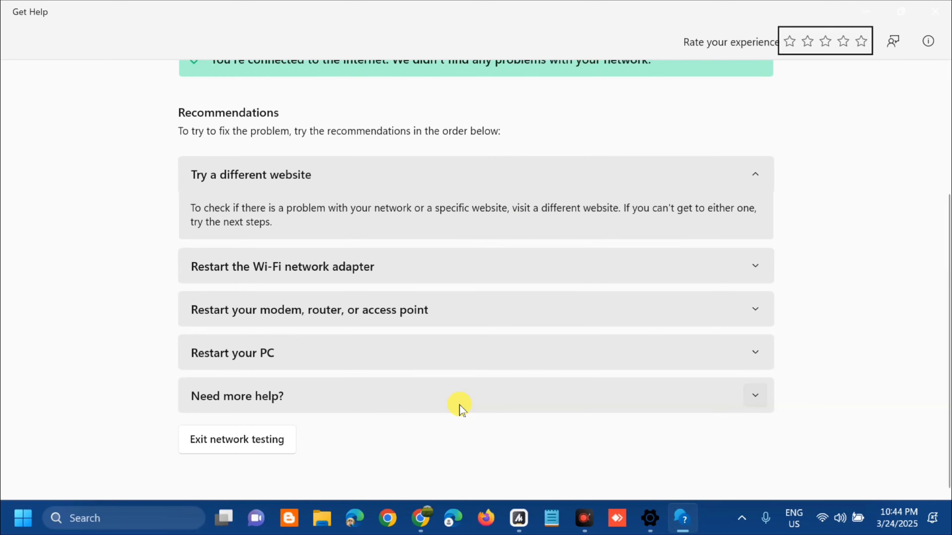
pyautogui.click(935, 11)
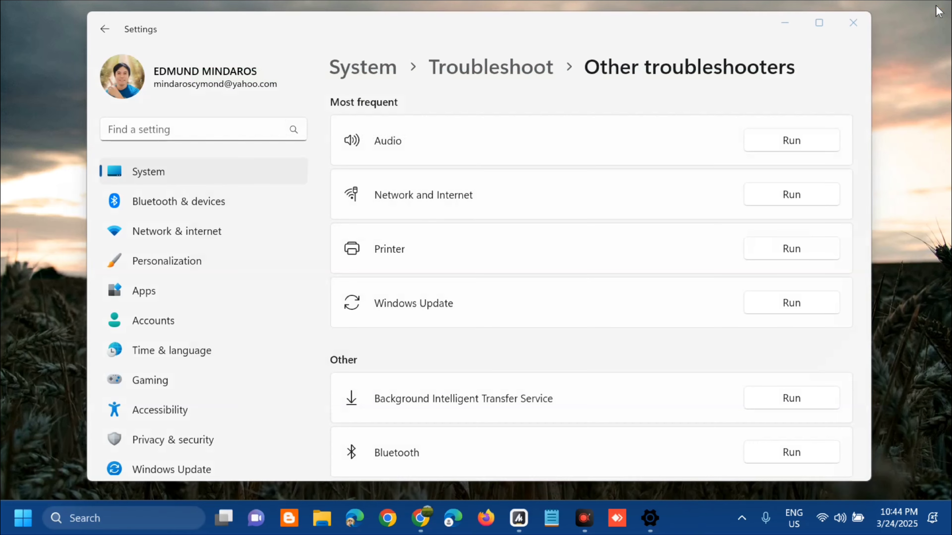
pyautogui.click(852, 23)
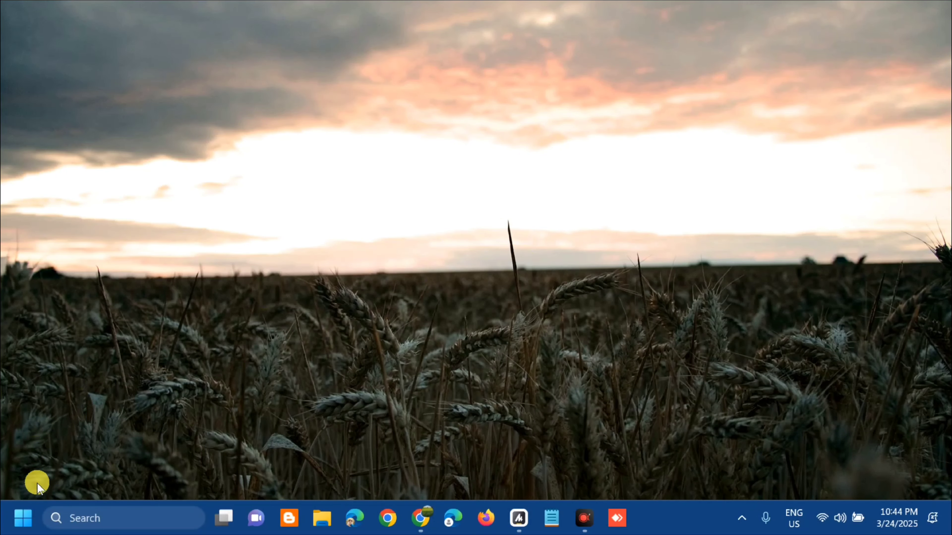
# Step: Search Windows for "control panel" and open Control Panel
pyautogui.click(22, 519)
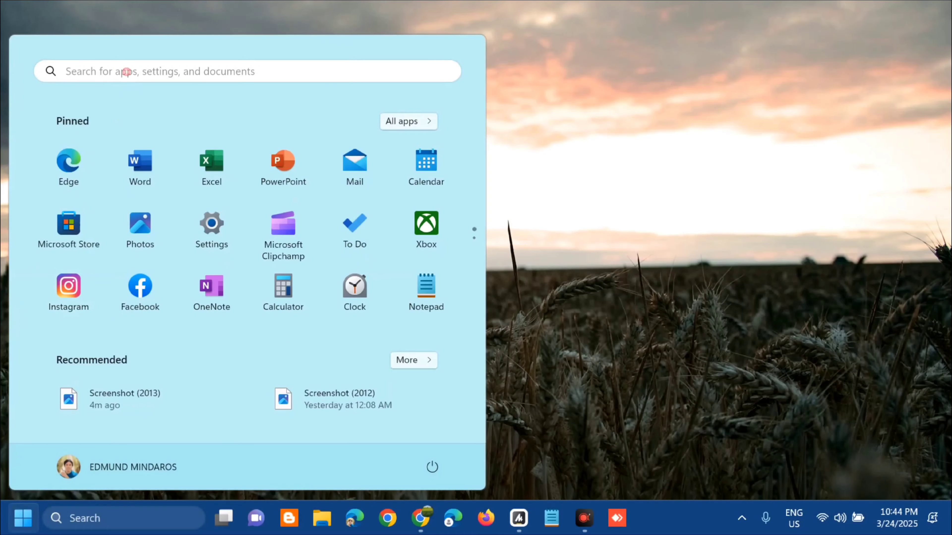
pyautogui.click(126, 71)
pyautogui.write('c')
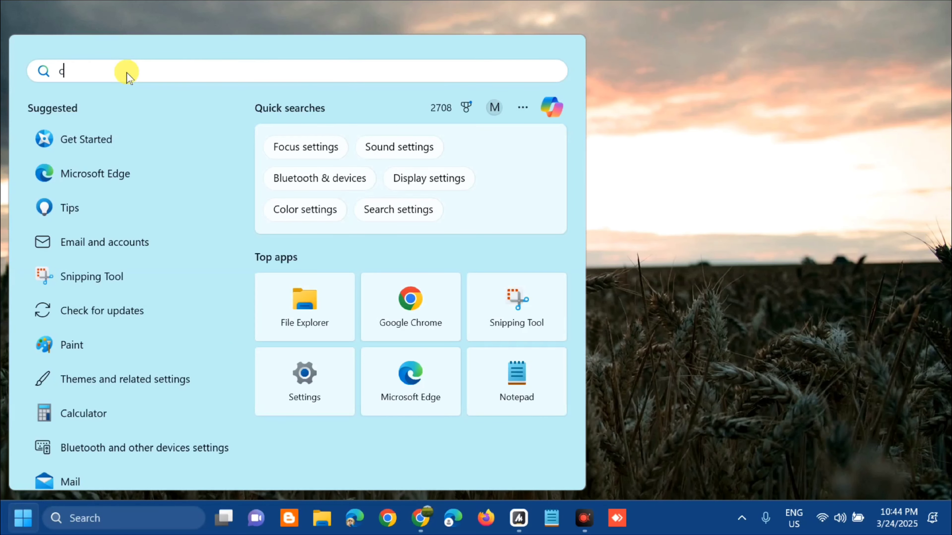
pyautogui.write('ontrol pa')
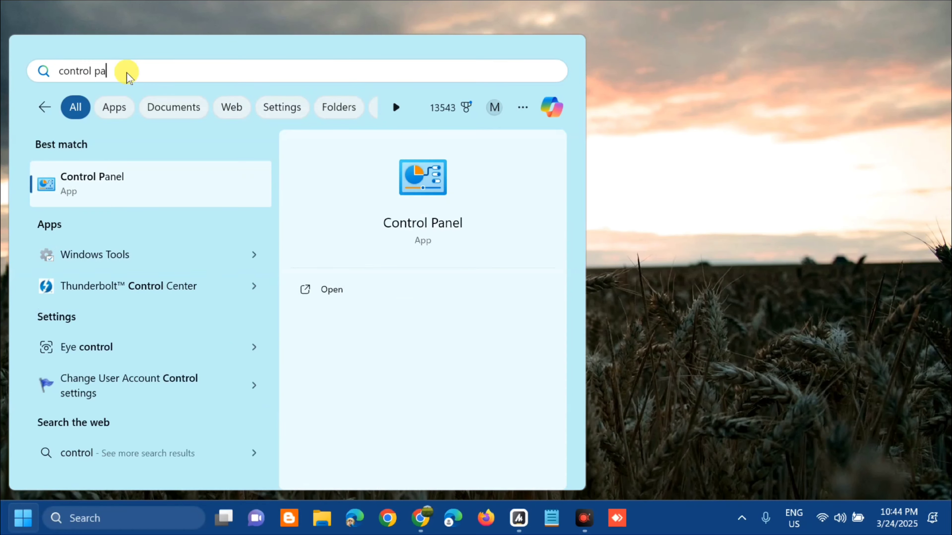
pyautogui.write('nel')
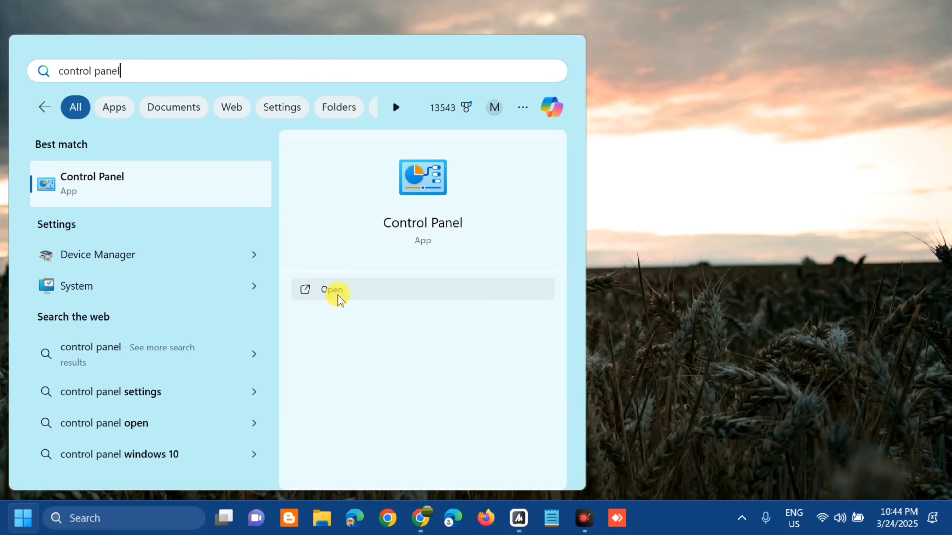
pyautogui.click(338, 295)
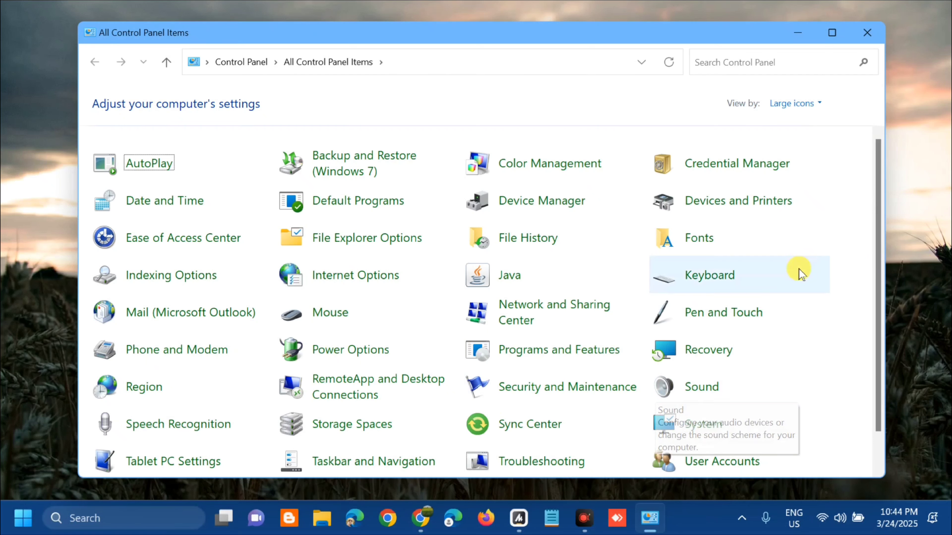
# Step: Show Control Panel by Category and open Windows Defender Firewall under System and Security
pyautogui.click(819, 108)
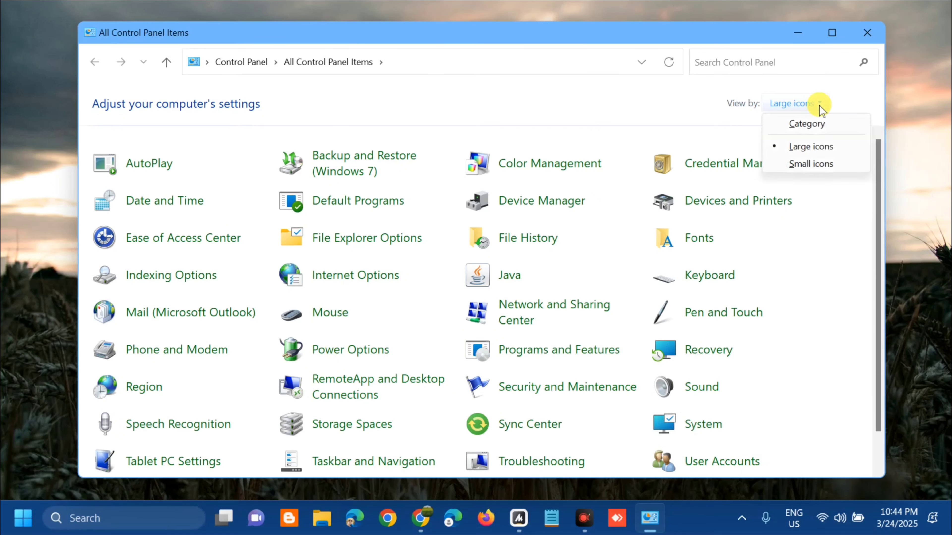
pyautogui.click(817, 126)
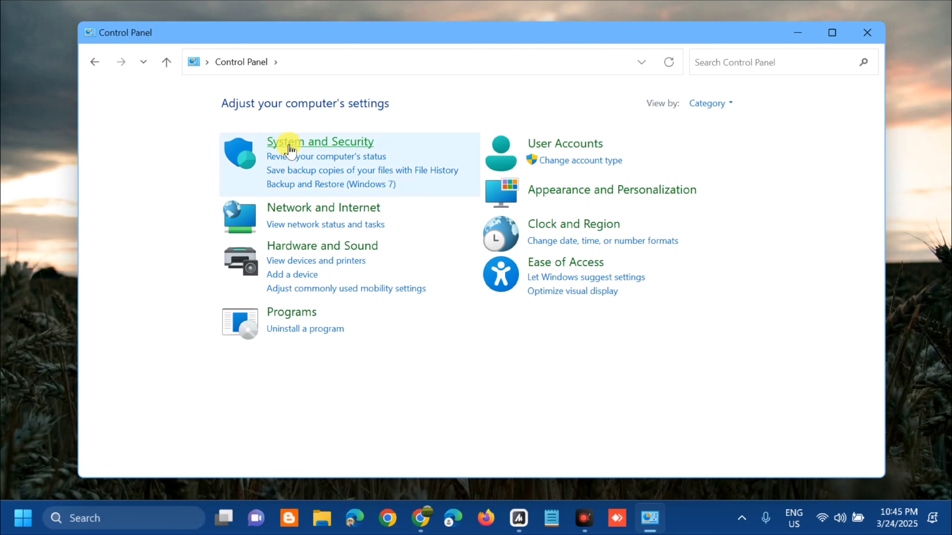
pyautogui.click(305, 143)
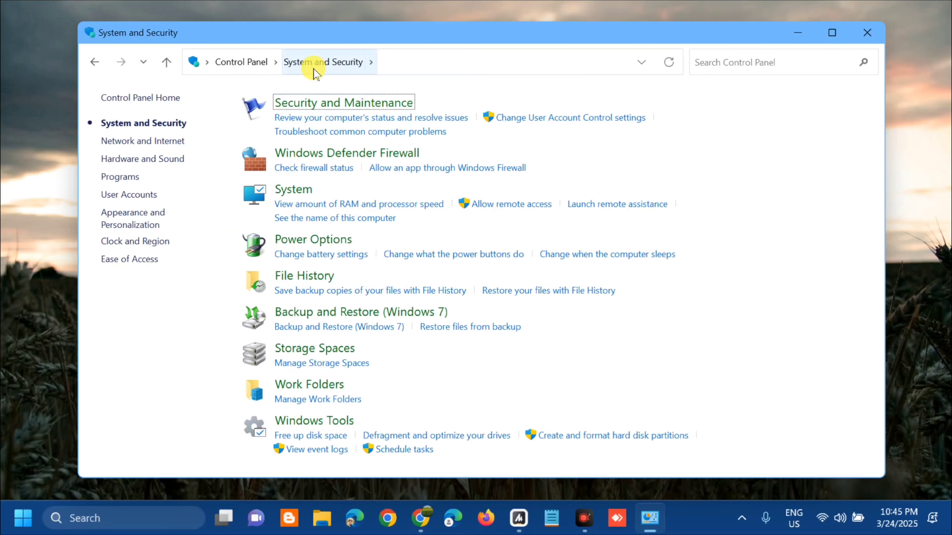
pyautogui.click(321, 158)
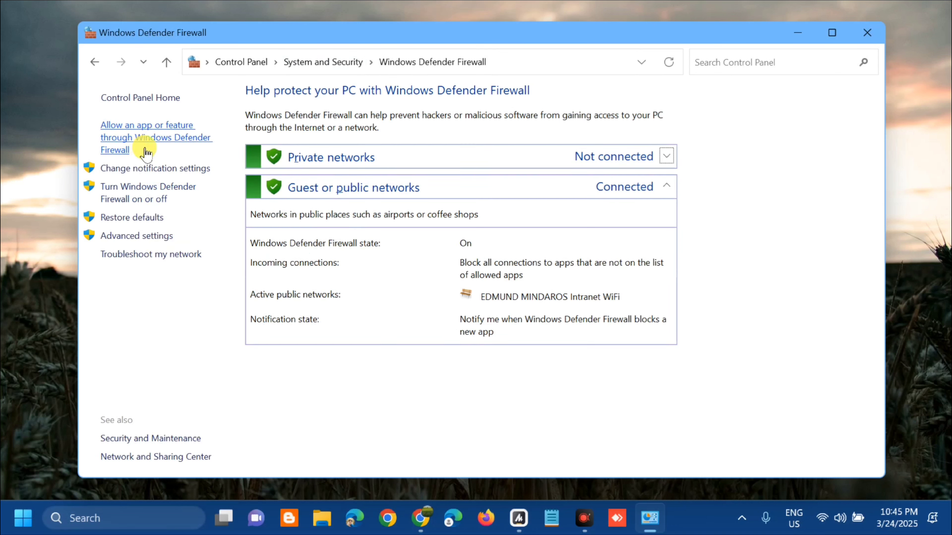
# Step: Unlock the firewall's allowed apps list, make sure OneDrive is allowed on private and public networks, then accept the list and close Control Panel
pyautogui.click(154, 138)
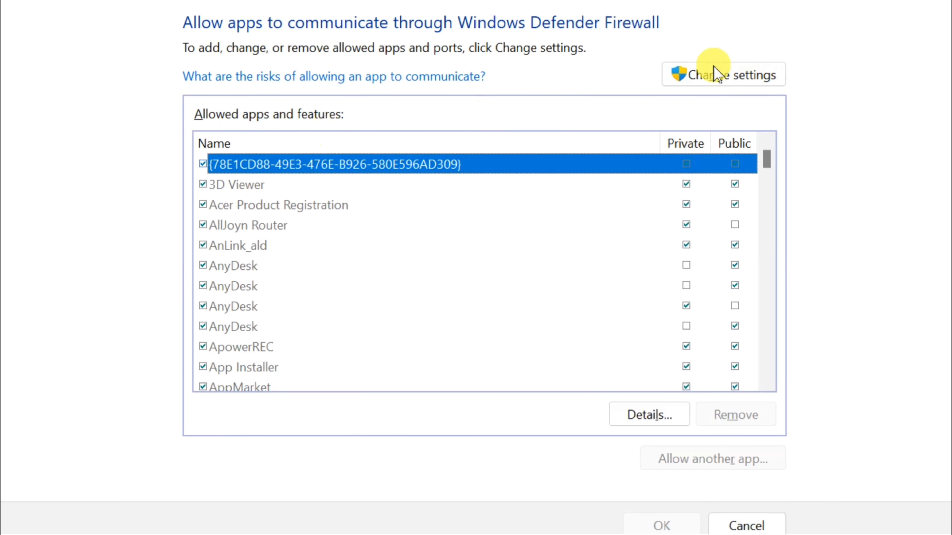
pyautogui.click(730, 83)
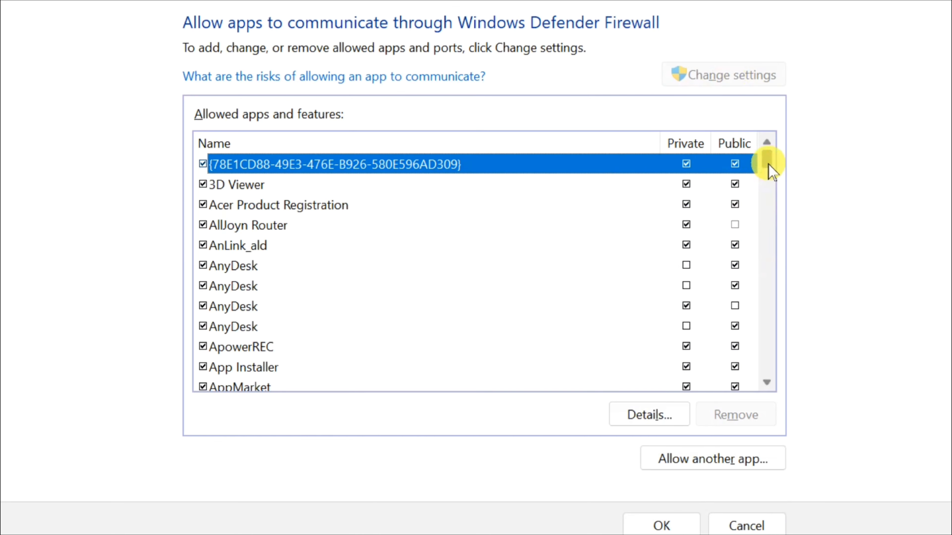
pyautogui.moveTo(768, 162); pyautogui.dragTo(767, 276)
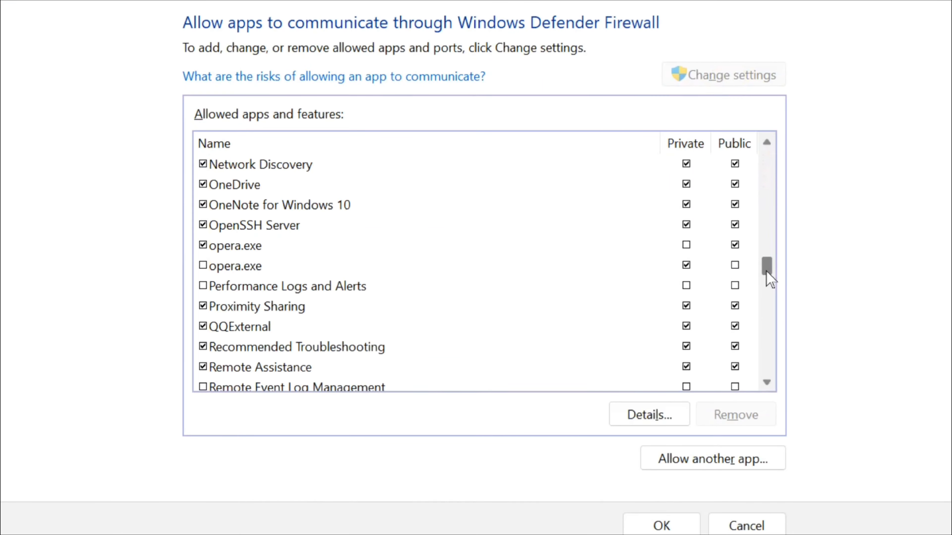
pyautogui.click(465, 238)
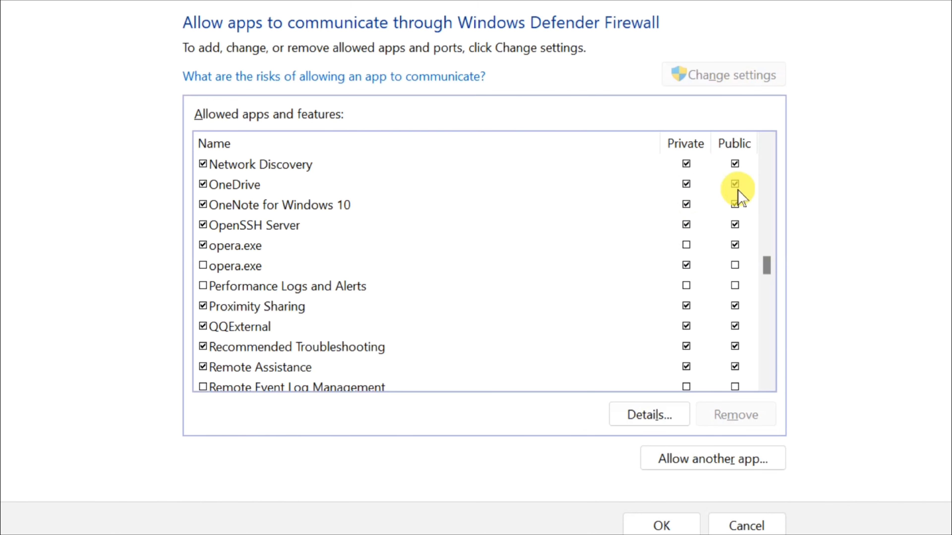
pyautogui.click(660, 524)
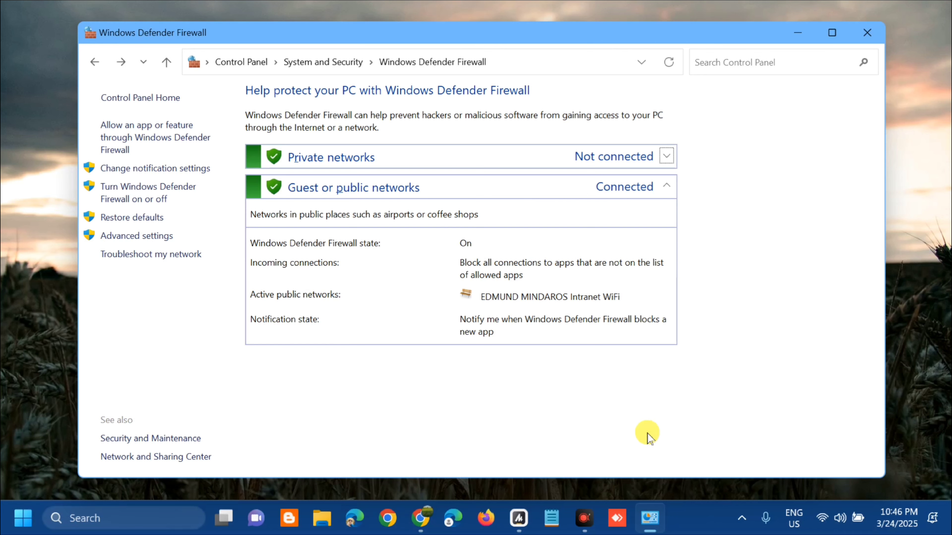
pyautogui.click(868, 33)
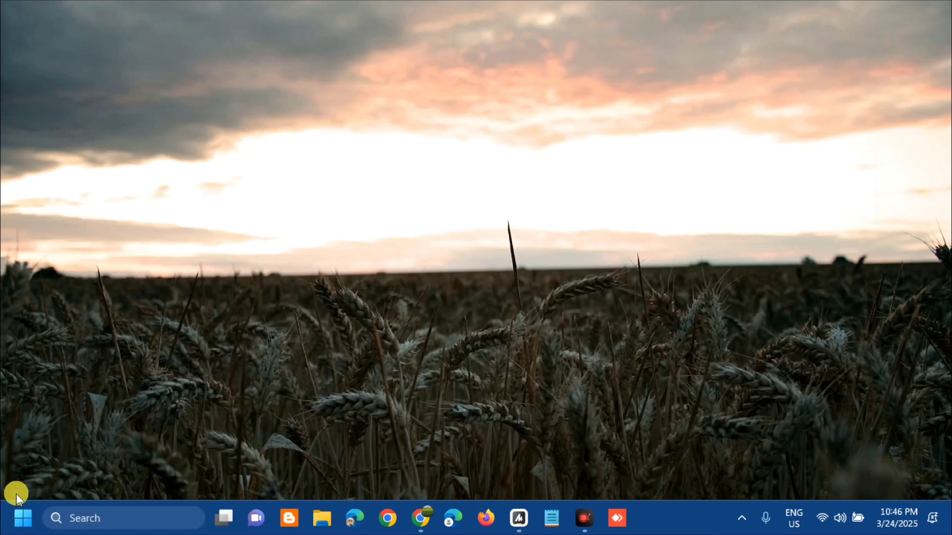
# Step: Search Windows for "onedrive" and open the OneDrive app's settings
pyautogui.click(22, 514)
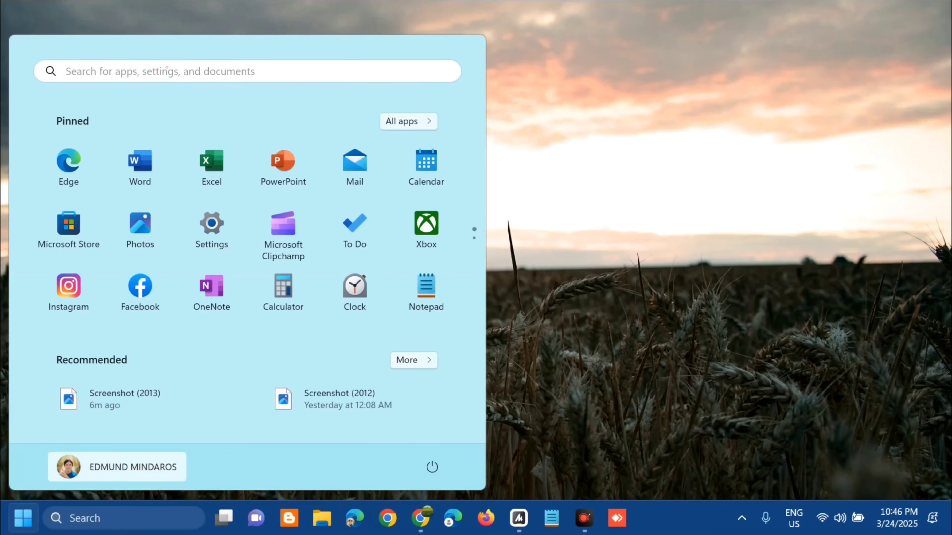
pyautogui.click(166, 71)
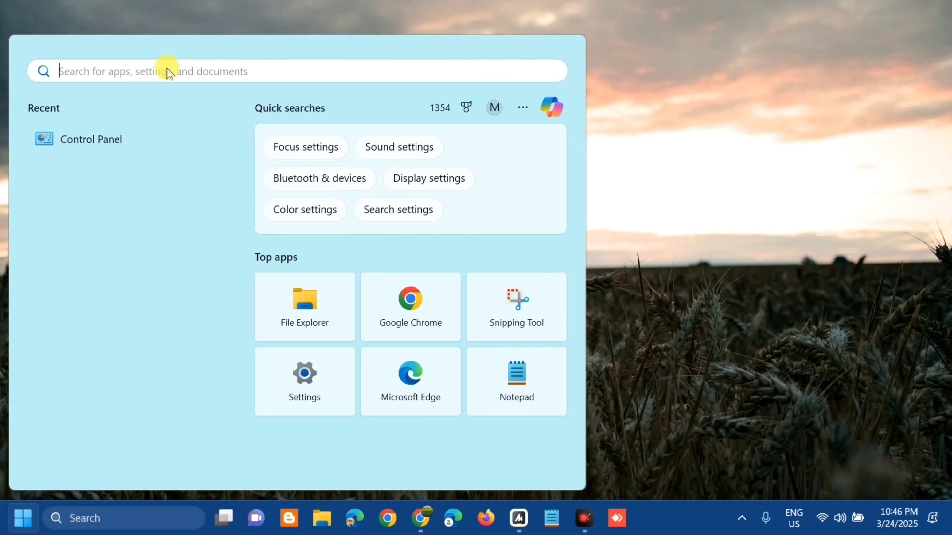
pyautogui.write('onedrive')
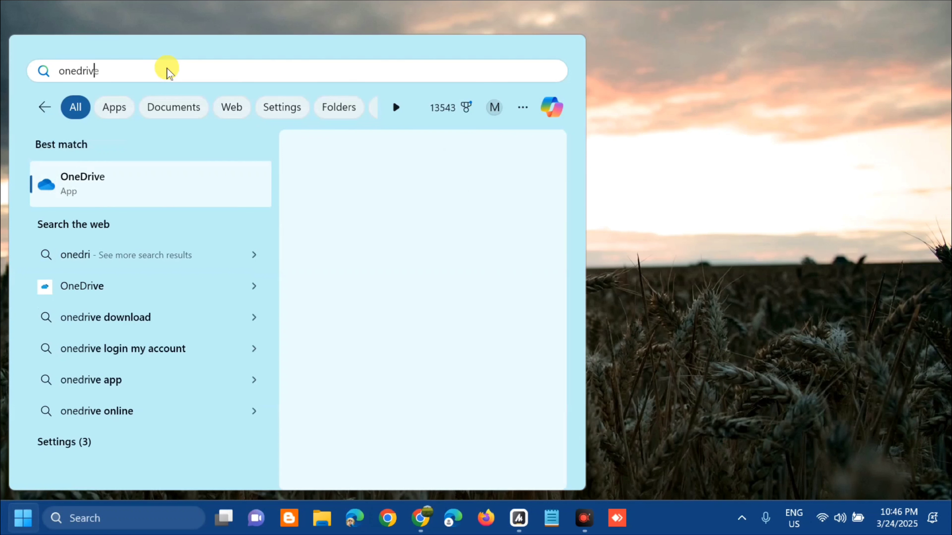
pyautogui.rightClick(153, 183)
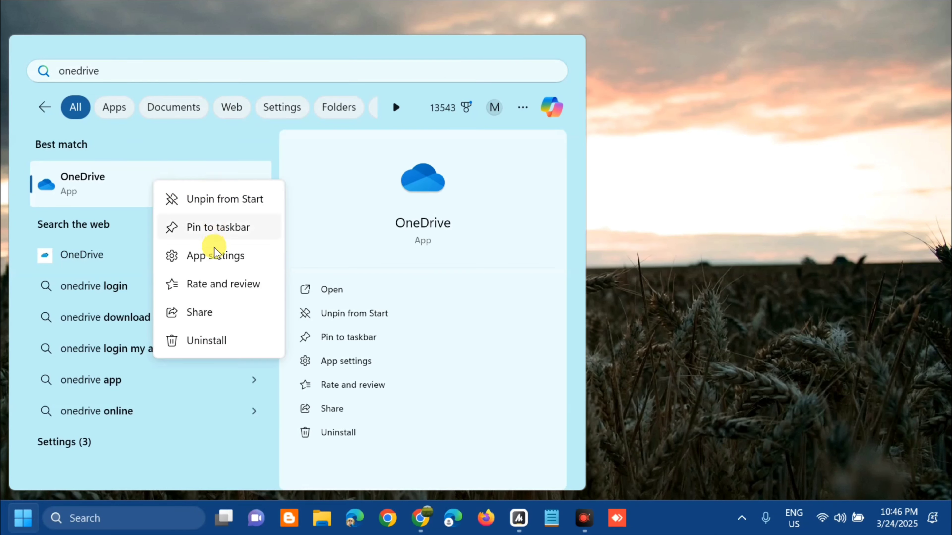
pyautogui.click(209, 259)
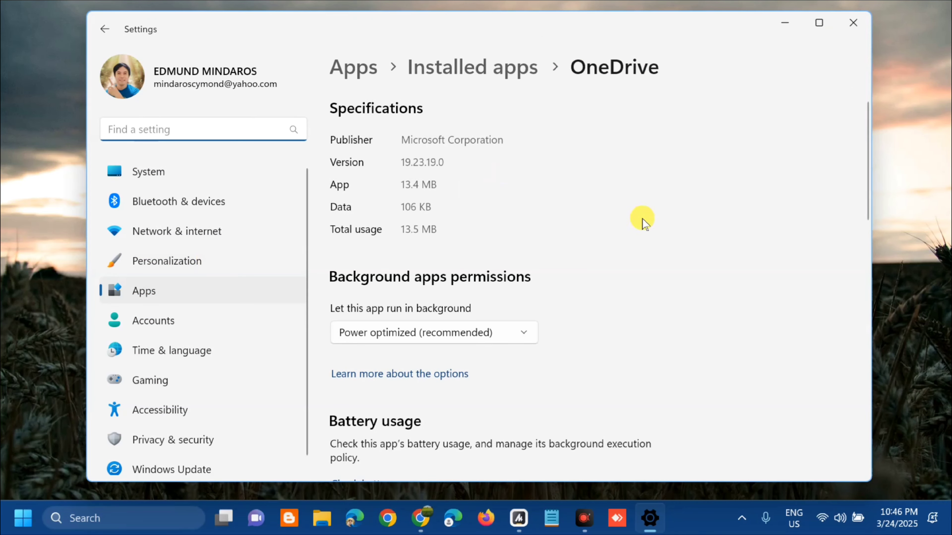
# Step: Repair the OneDrive app, reset it with its app data deleted, and close Settings
pyautogui.scroll(-10, 650, 248)
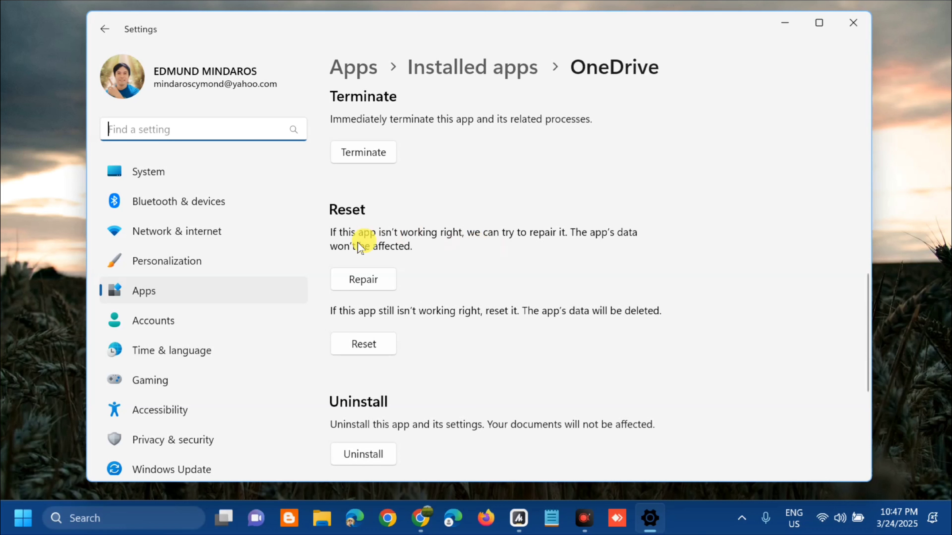
pyautogui.click(365, 282)
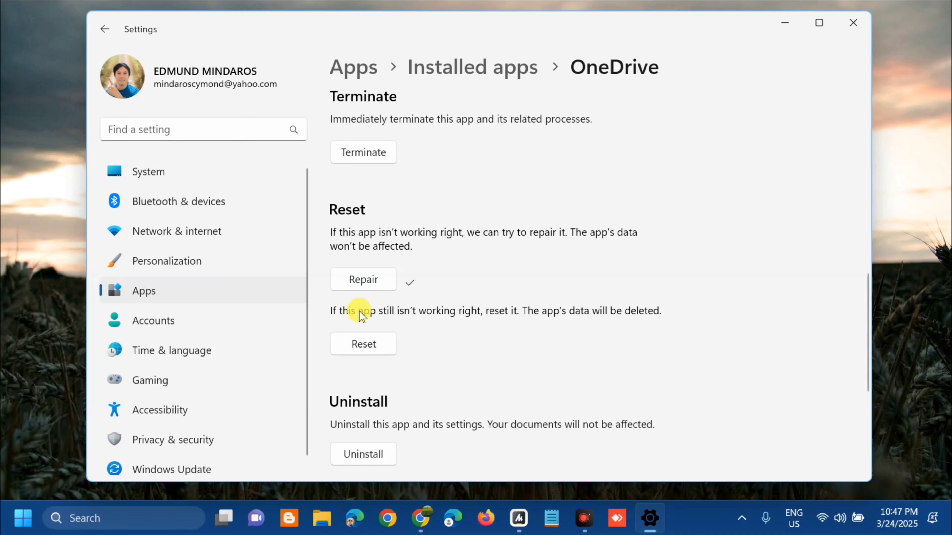
pyautogui.click(357, 347)
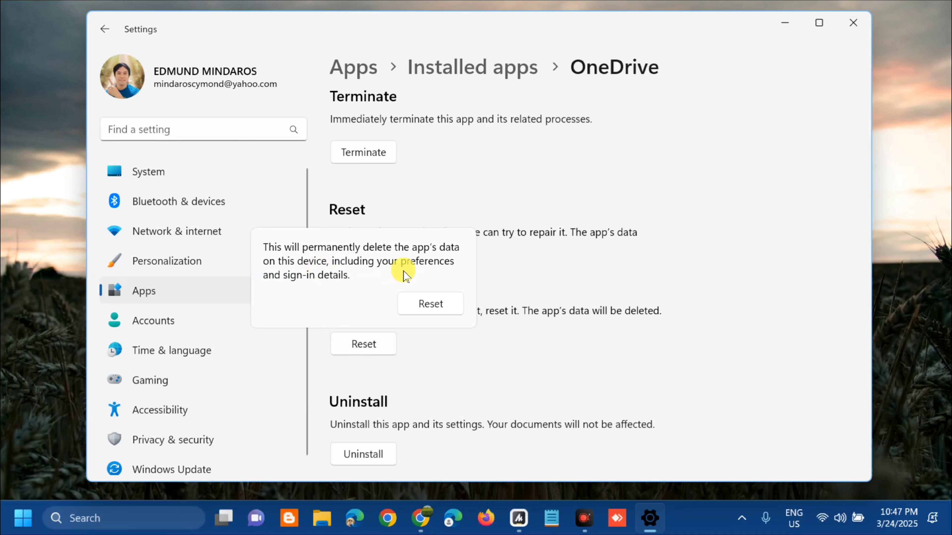
pyautogui.click(431, 304)
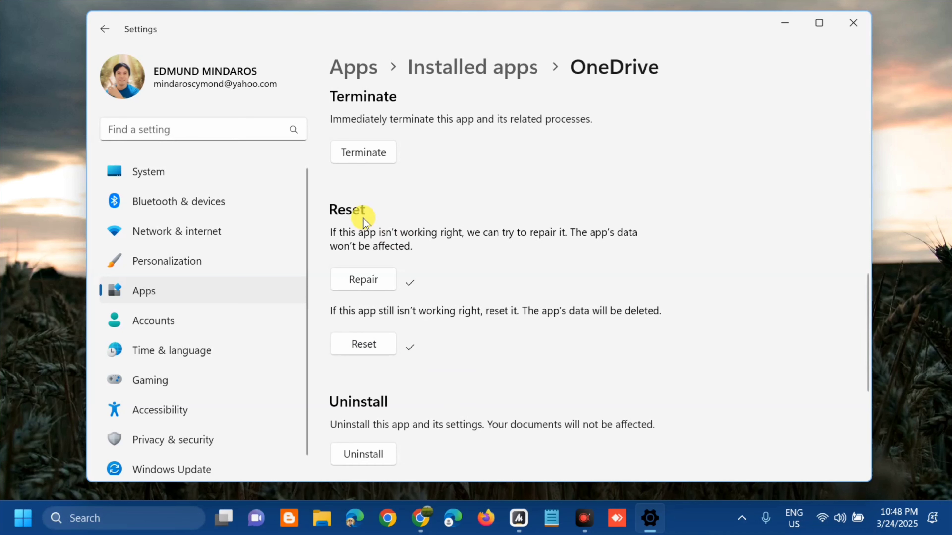
pyautogui.click(857, 22)
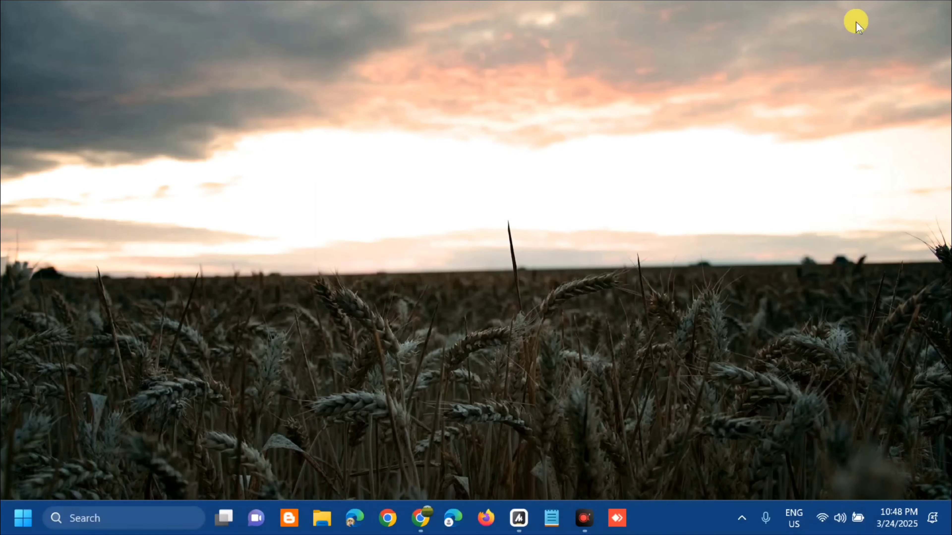
pyautogui.click(19, 517)
pyautogui.click(432, 466)
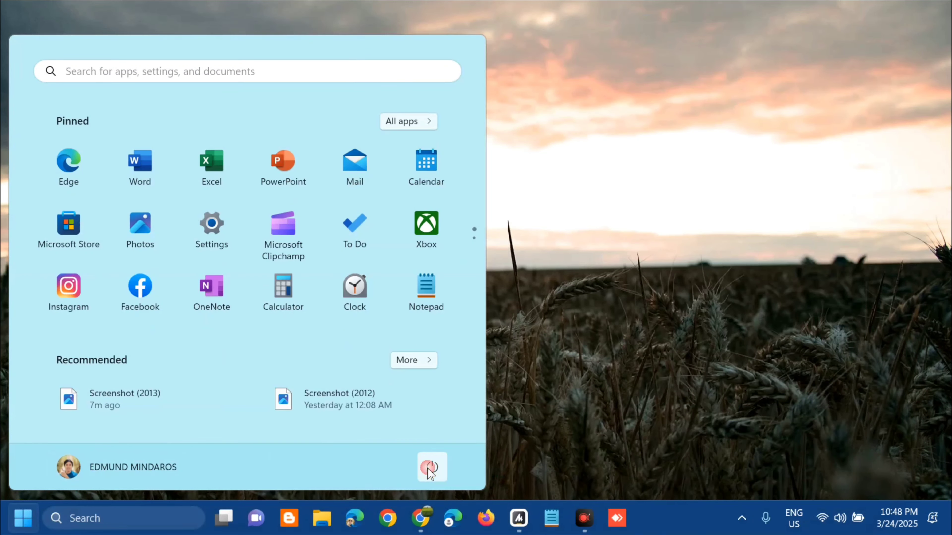
pyautogui.click(667, 362)
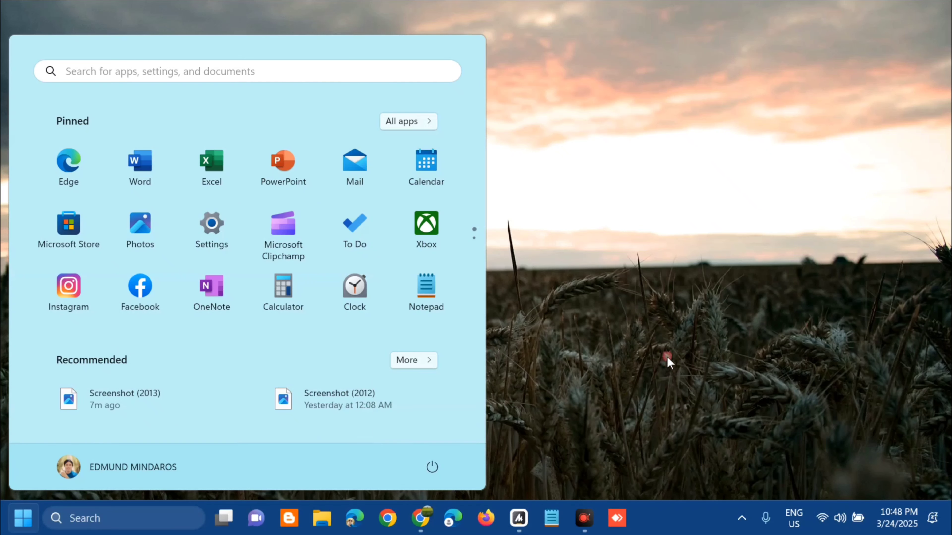
pyautogui.click(669, 358)
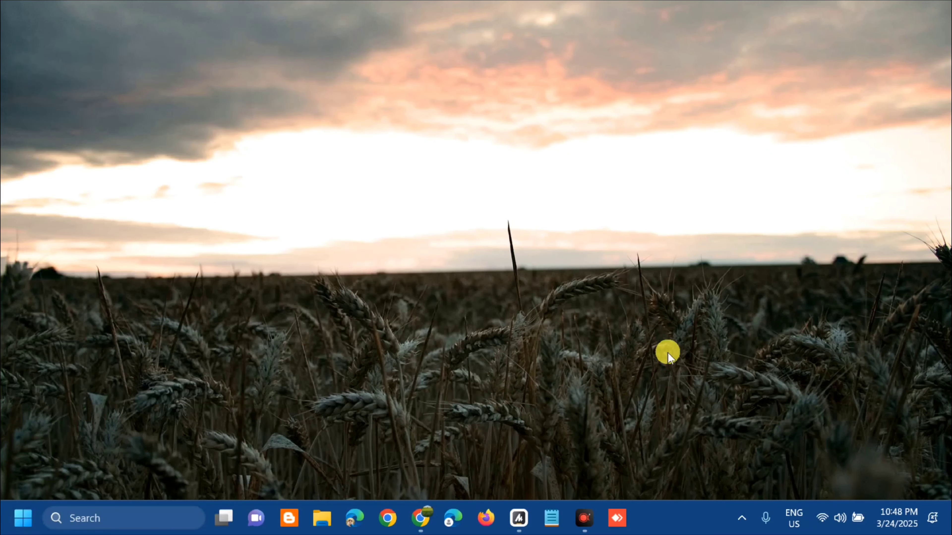